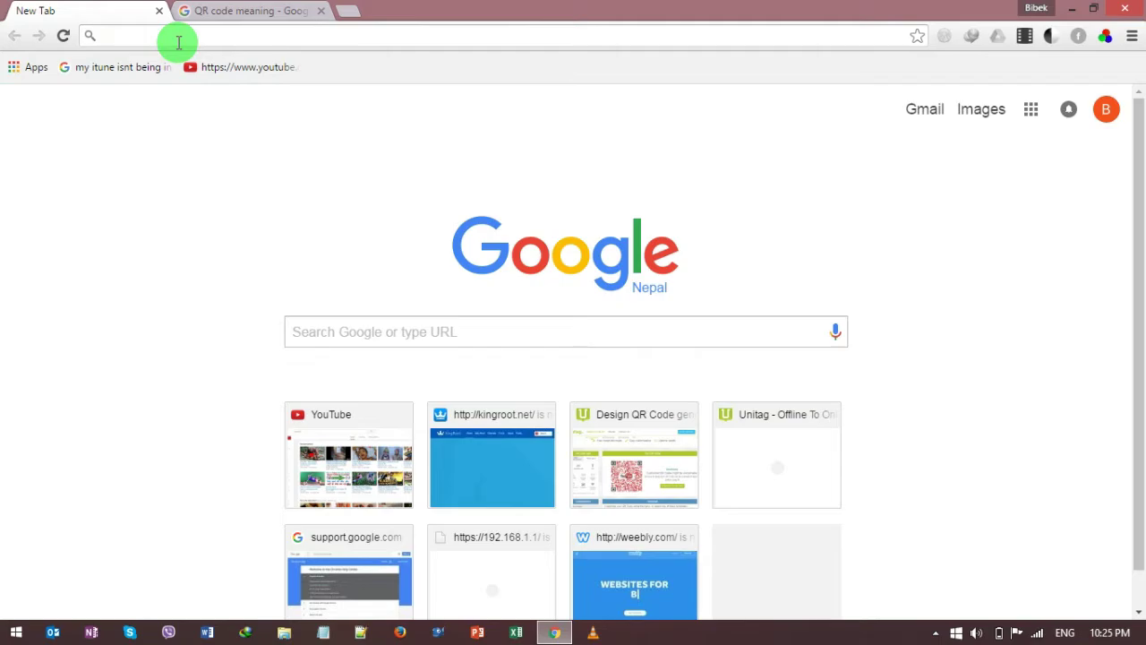
left_click(178, 42)
type("www.u")
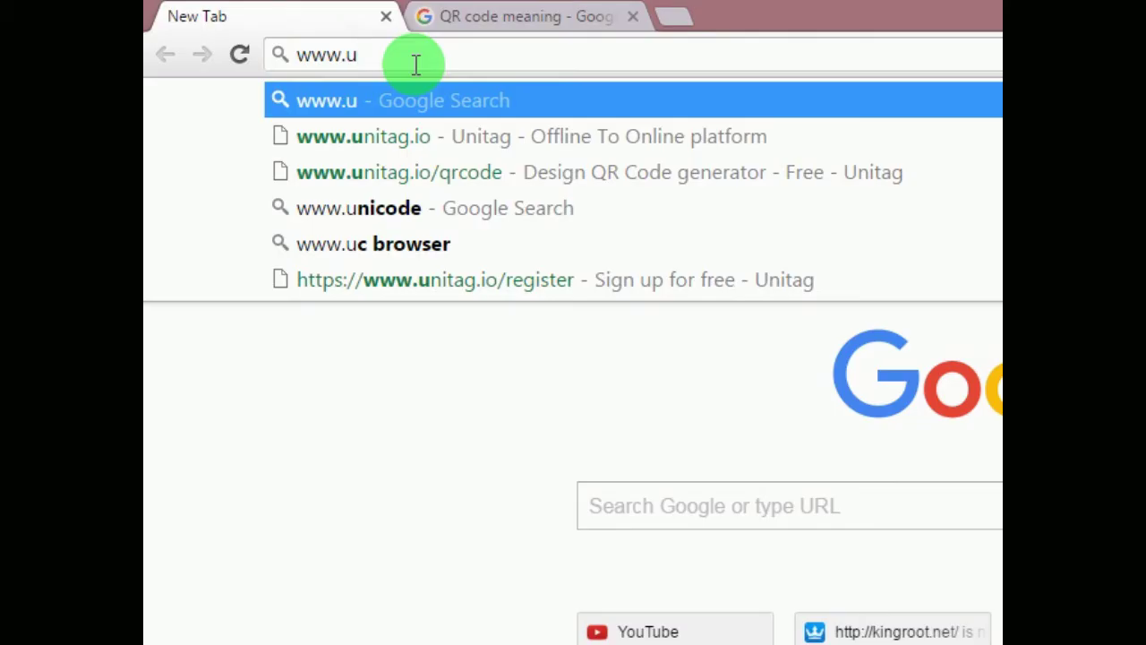
type("nitag")
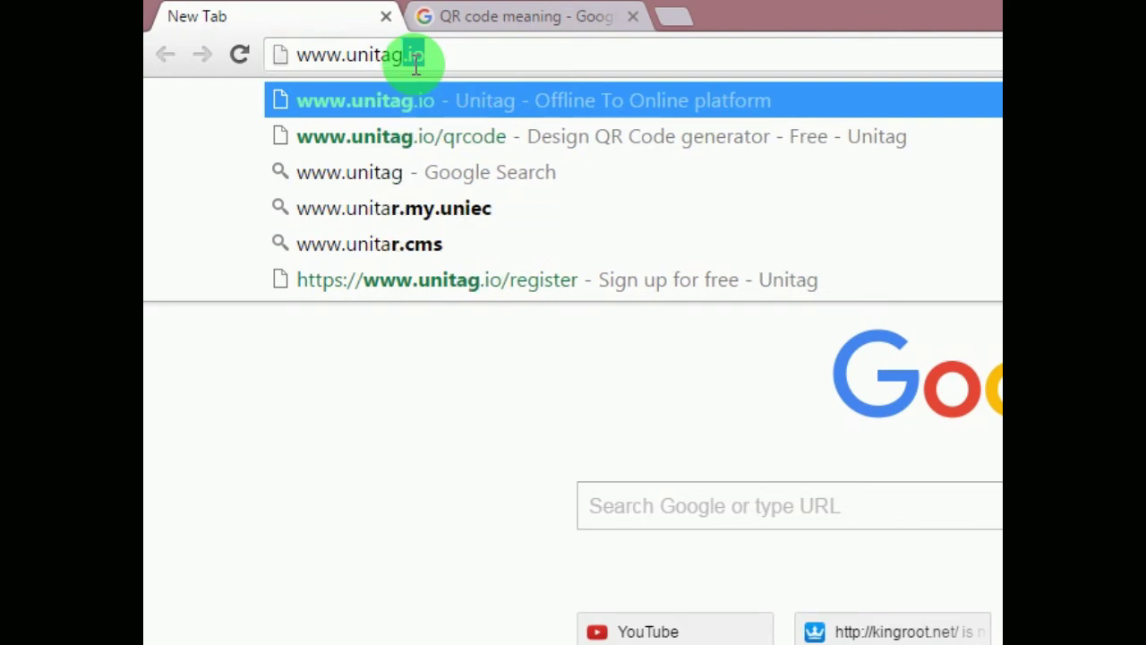
type(".io")
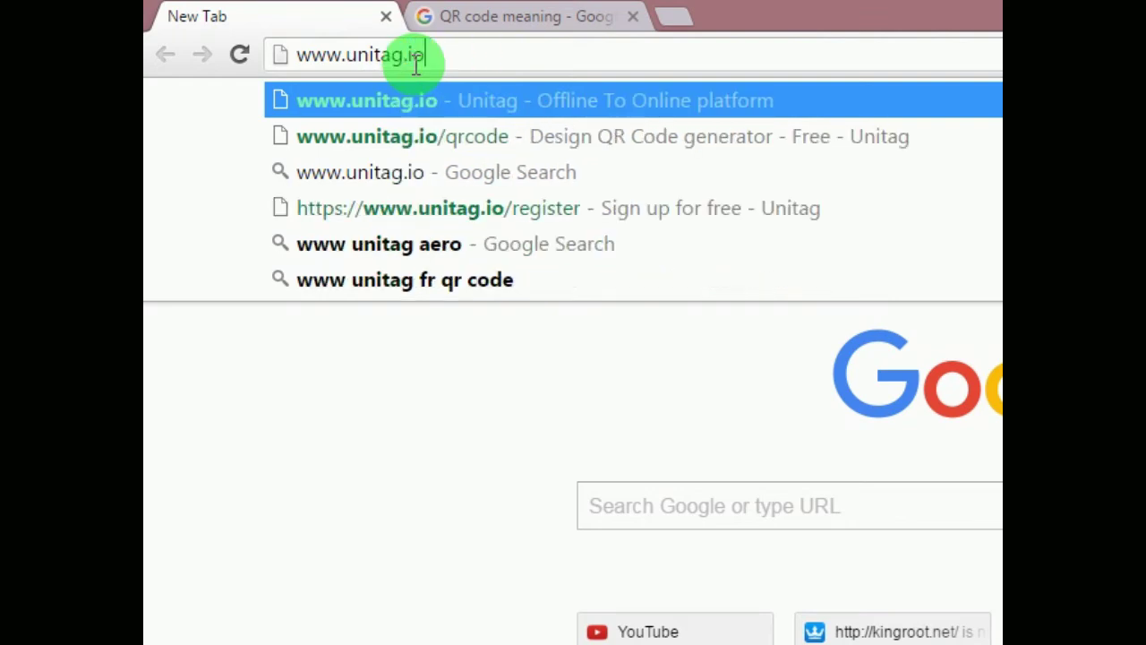
type("/")
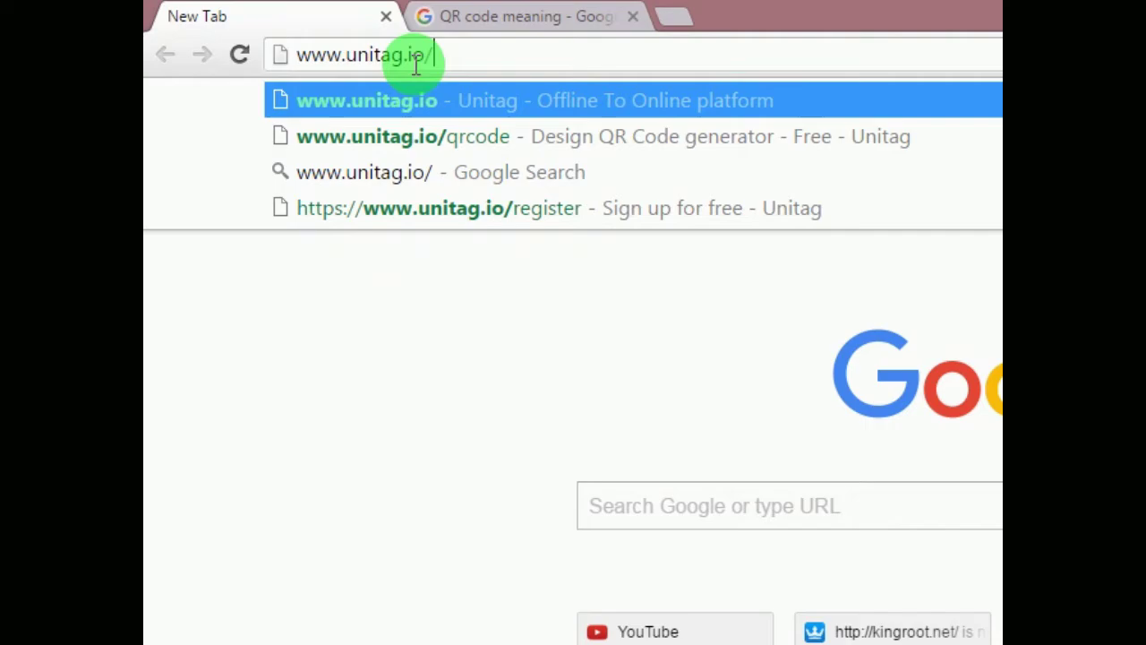
type("qrcode")
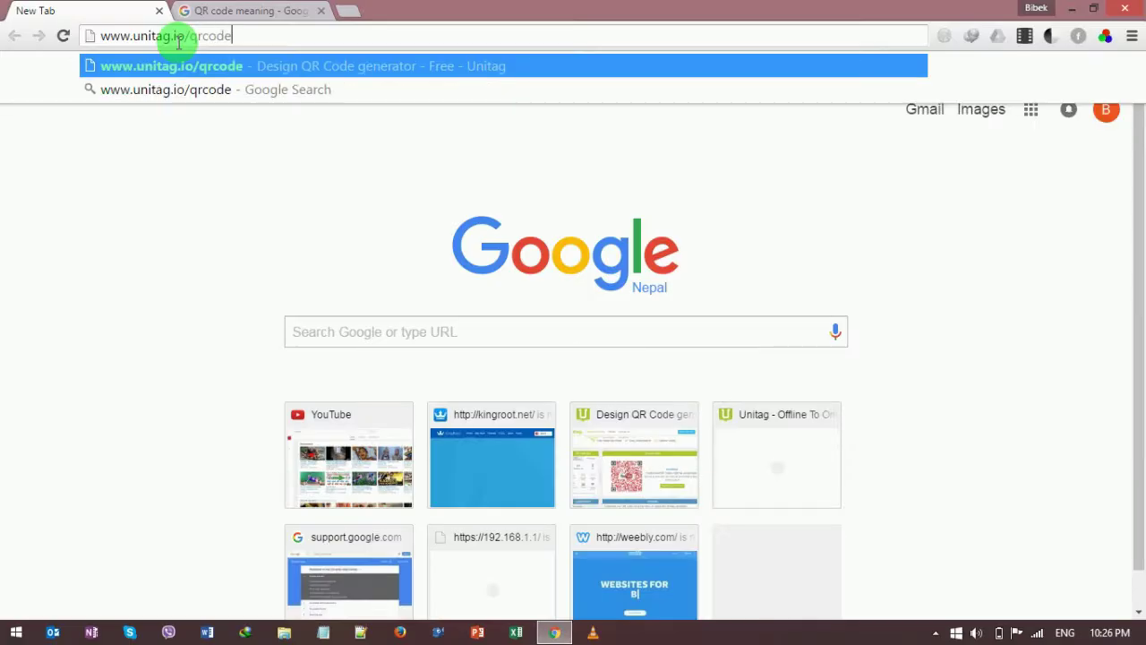
key("Return")
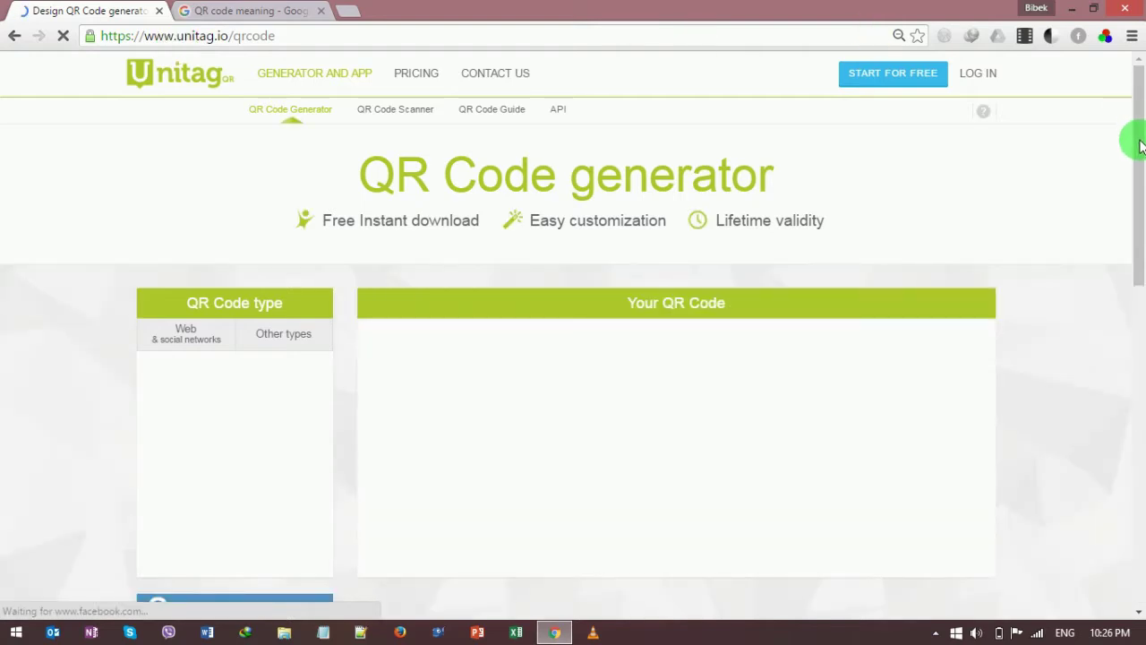
scroll(1139, 141, "down", 1)
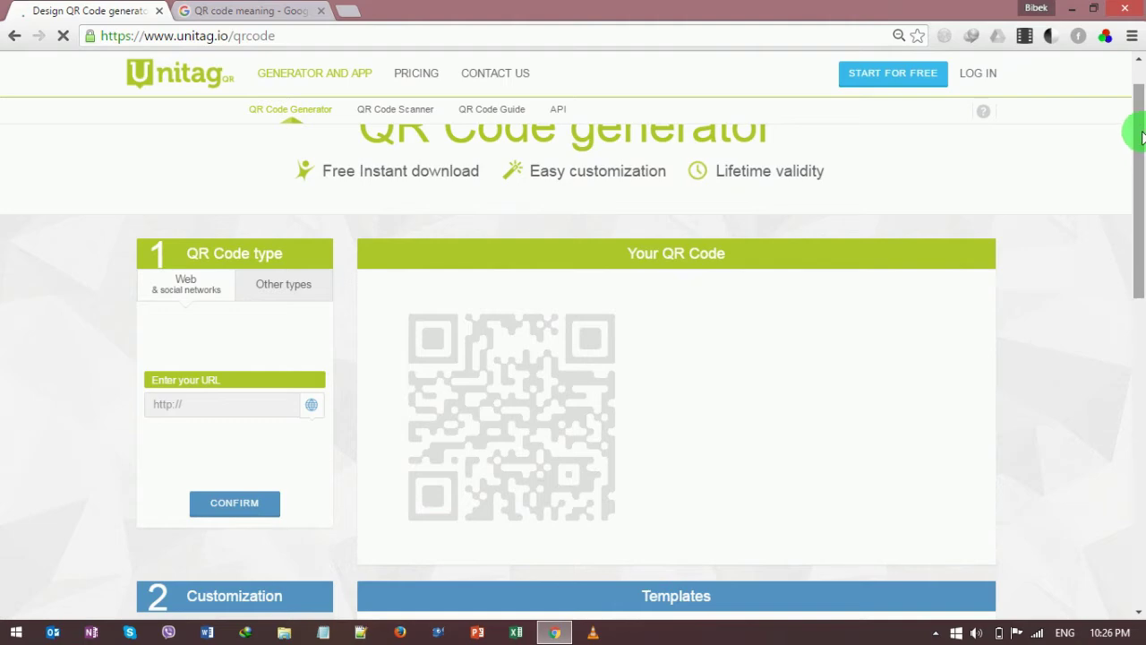
left_click_drag(1137, 139, 1137, 183)
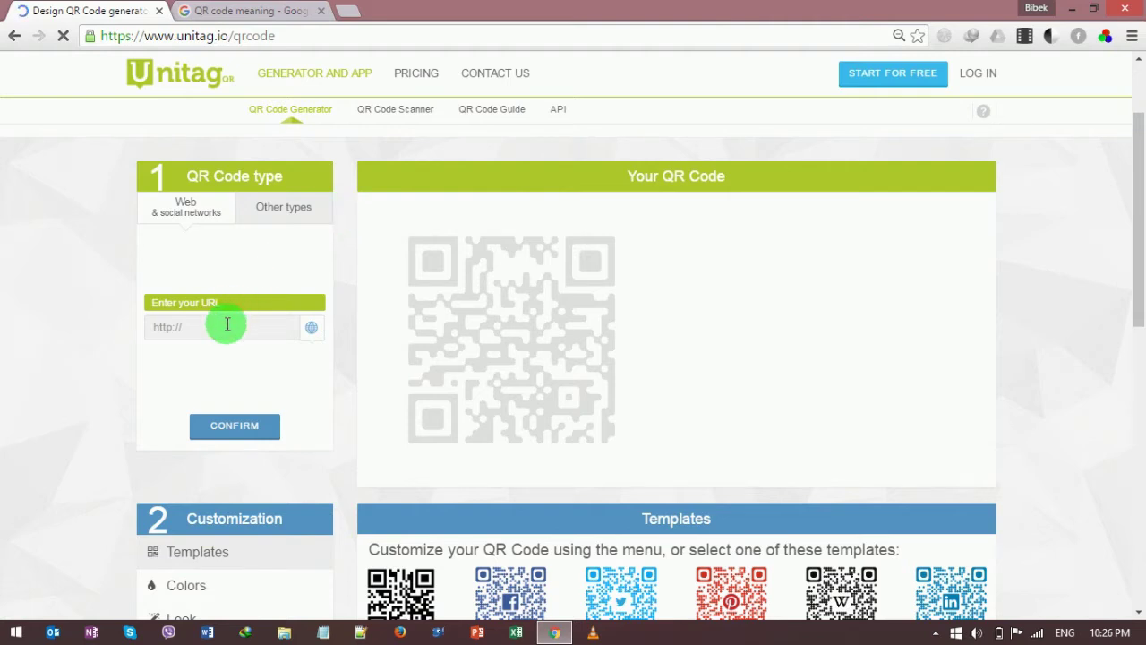
left_click(227, 324)
left_click(313, 328)
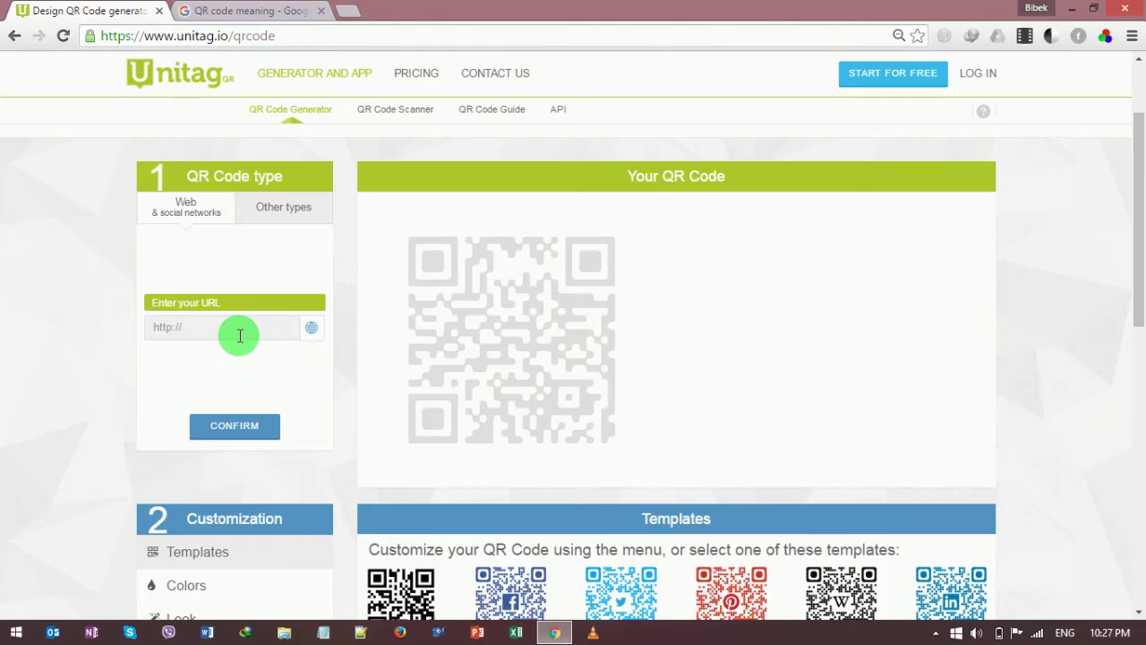
left_click(379, 427)
type("www.")
key("BackSpace")
key("BackSpace")
key("BackSpace")
key("BackSpace")
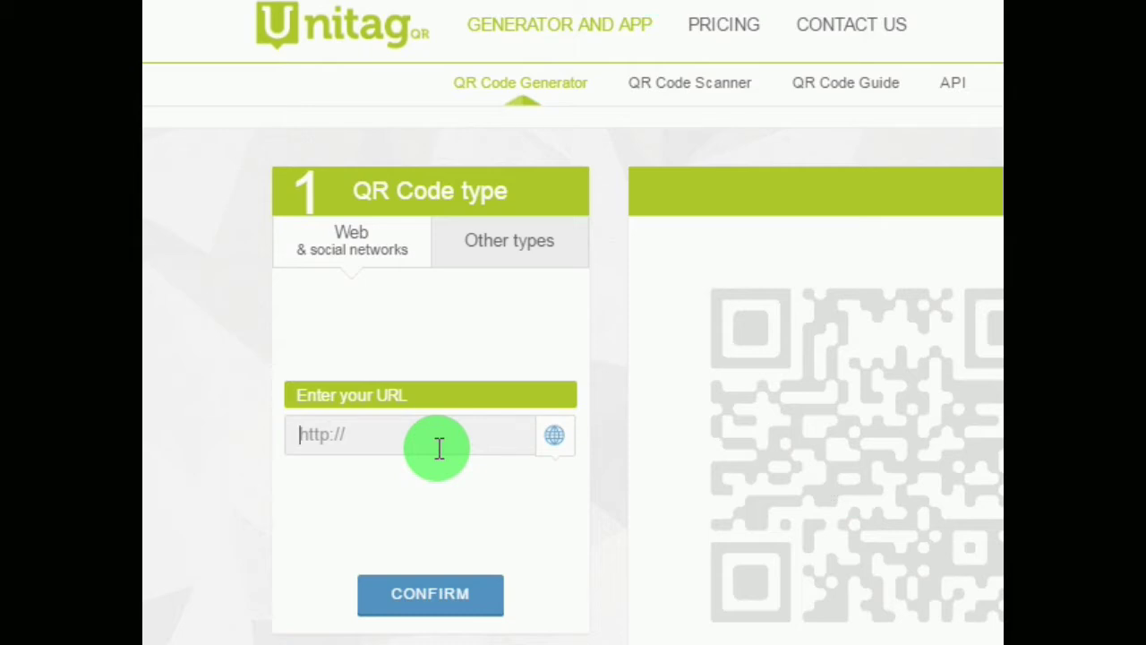
type("www.y")
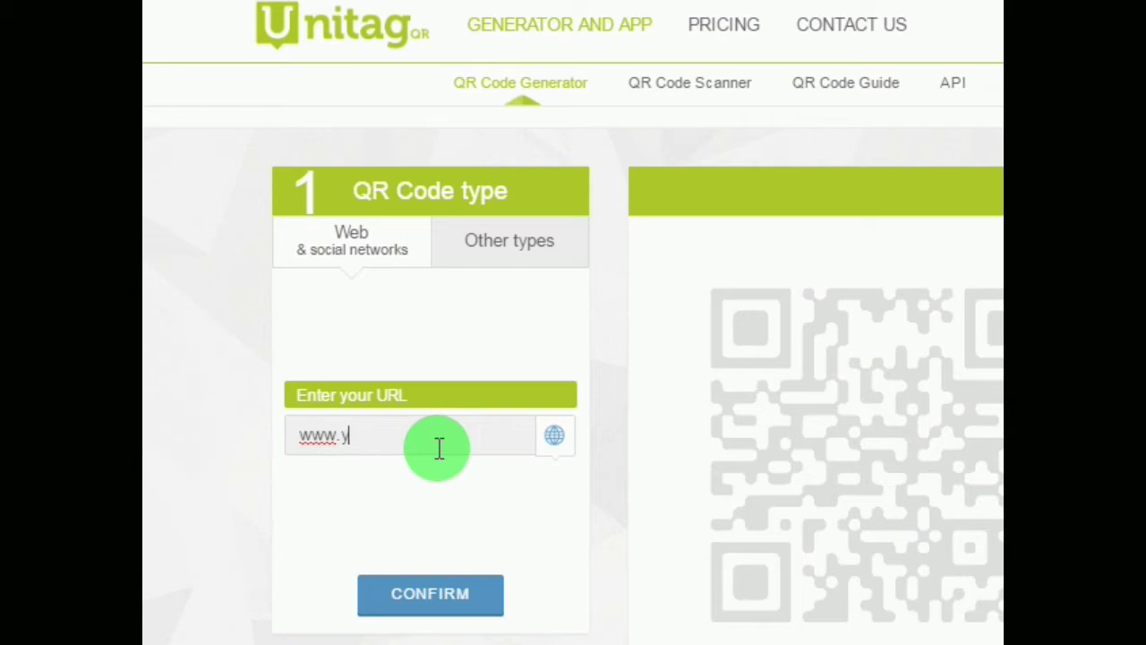
type("outube.com")
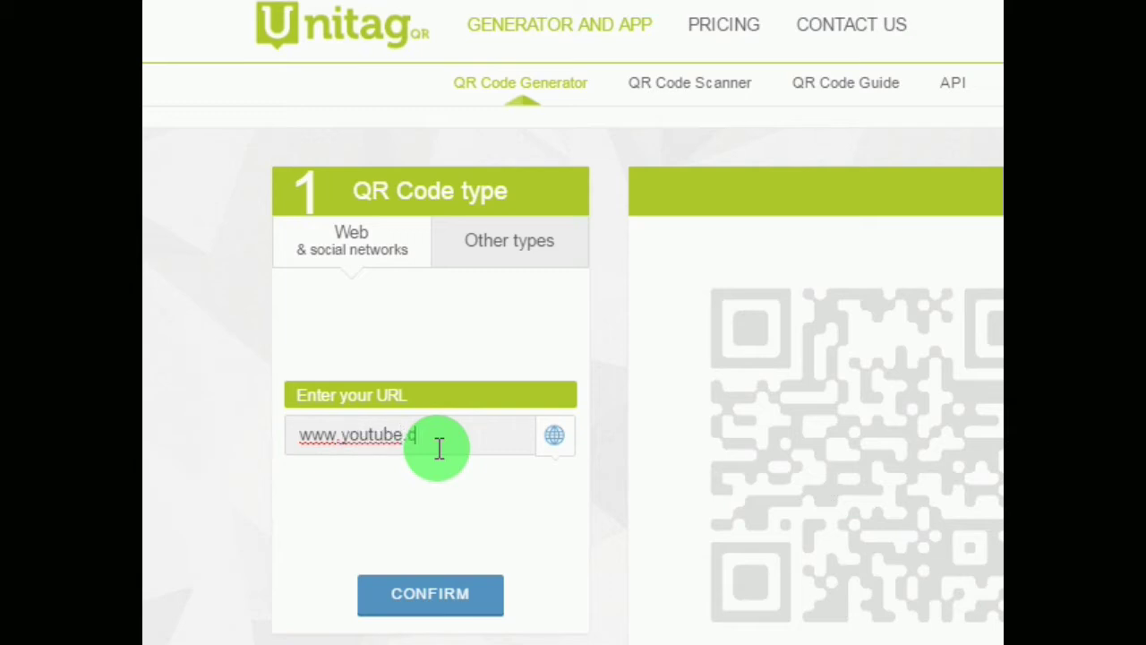
left_click(455, 604)
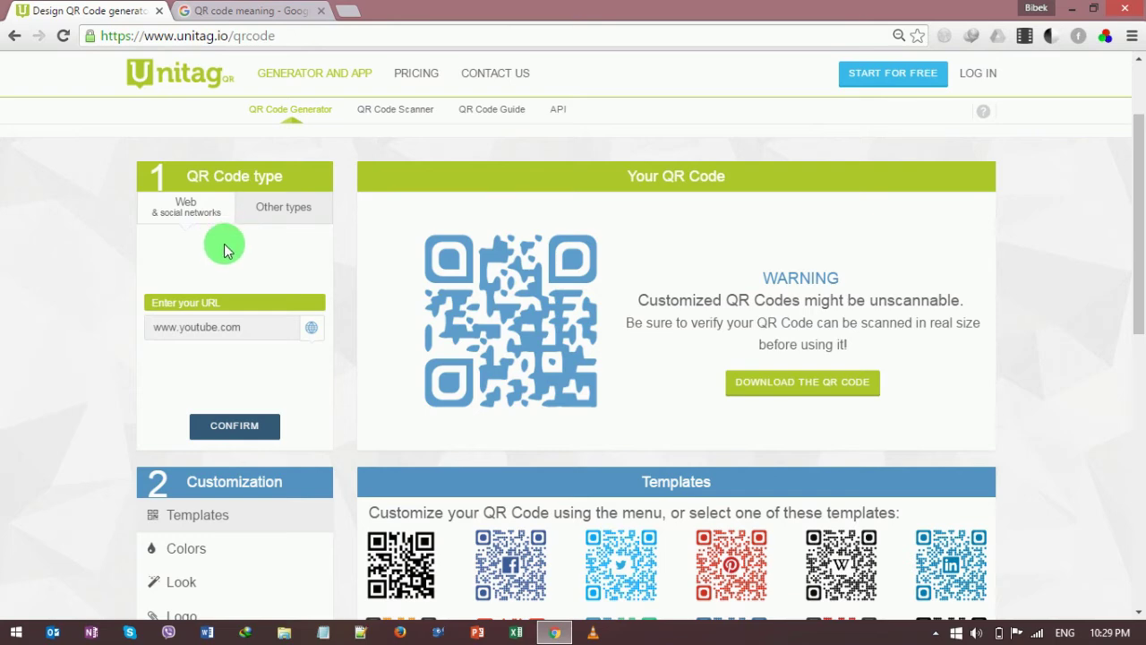
Step: Switch the QR code type to Wireless network and fill in the Wi-Fi network's name
left_click(281, 220)
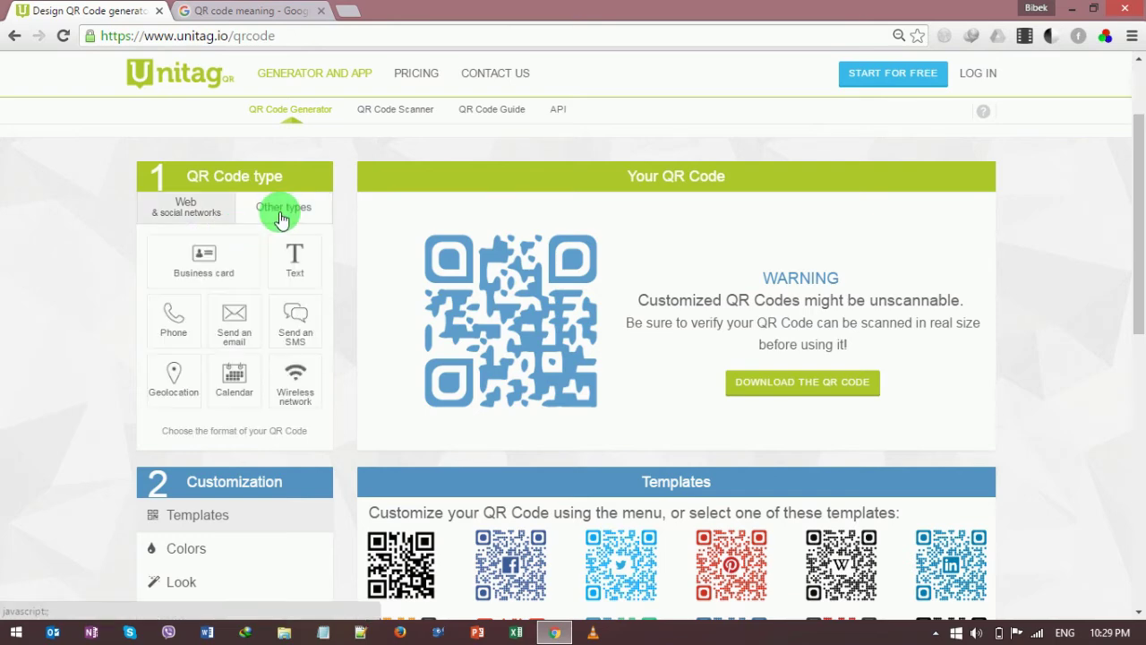
left_click(291, 378)
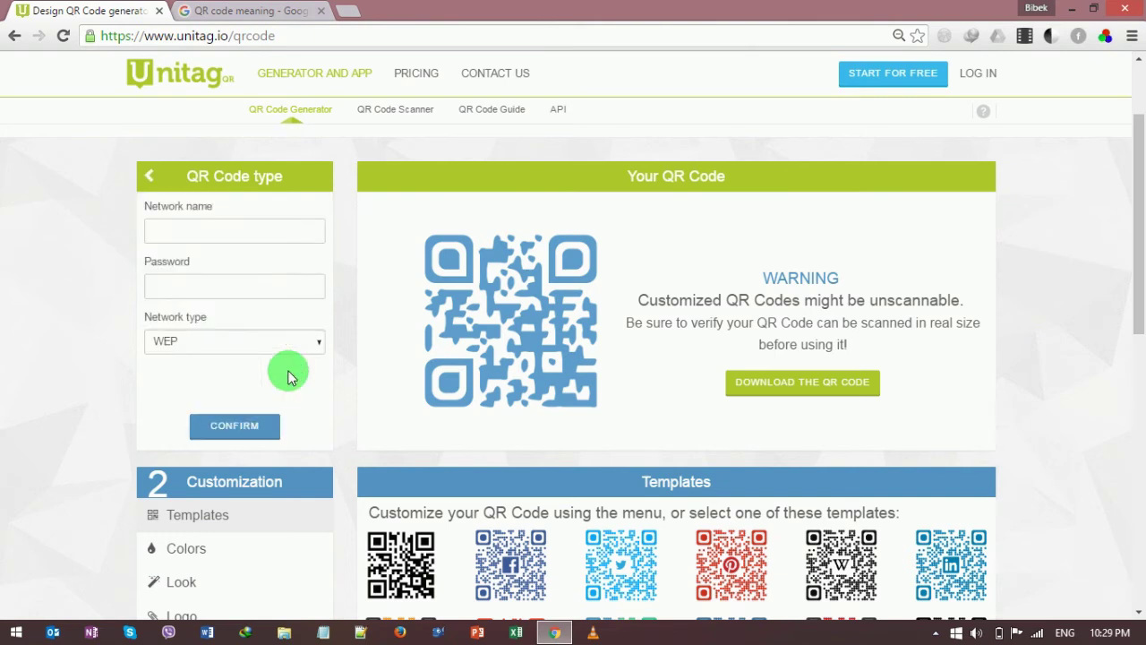
left_click(217, 219)
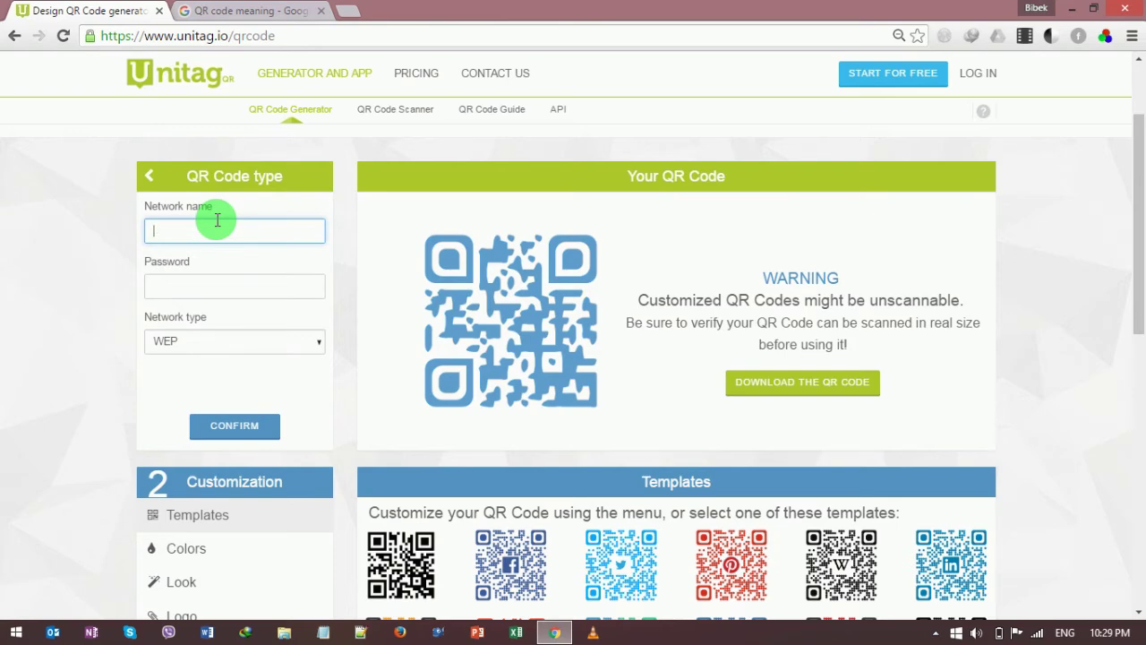
type("P")
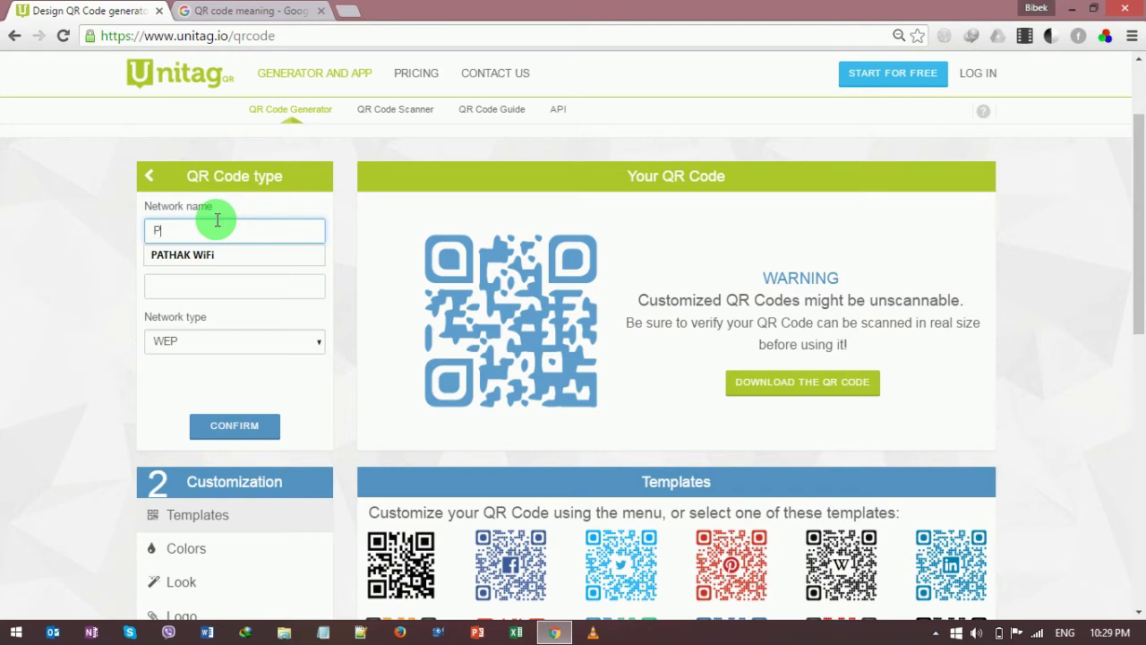
key("Down")
key("Return")
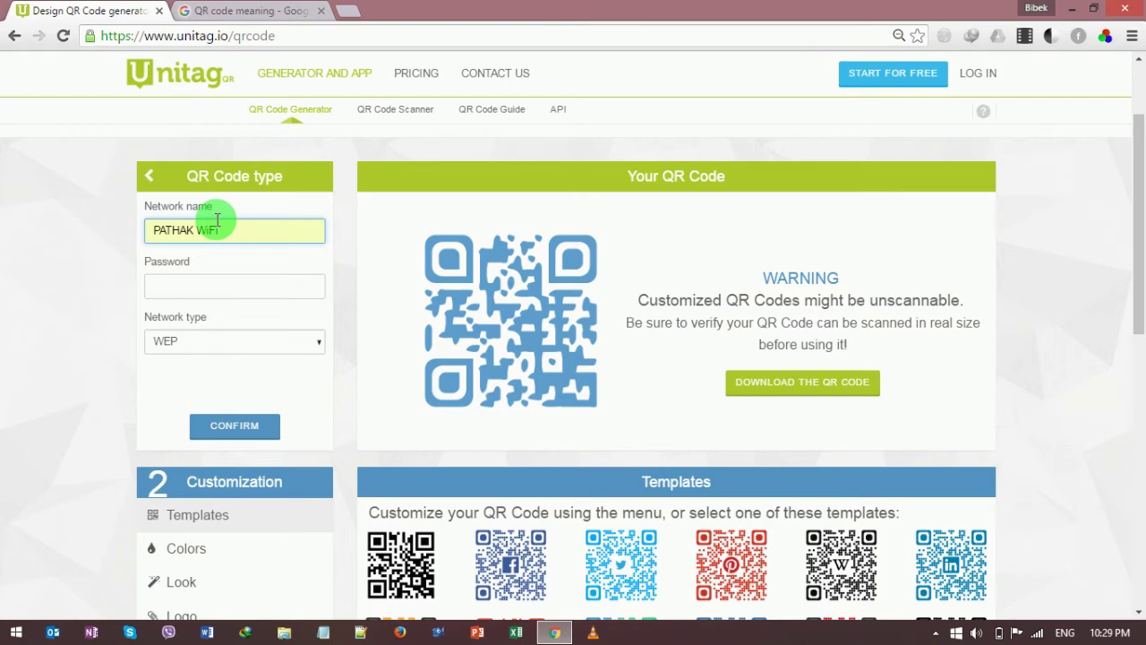
Step: Enter the Wi-Fi password, set the network type to WPA/WPA2 and generate the wireless network QR code
left_click(192, 283)
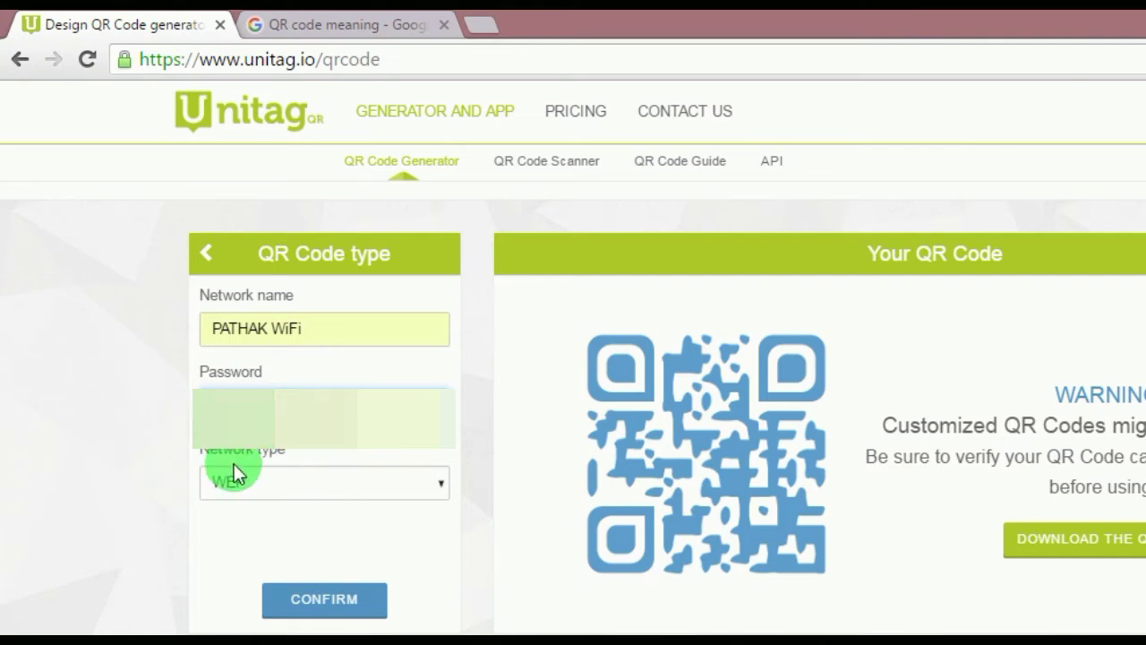
left_click(433, 489)
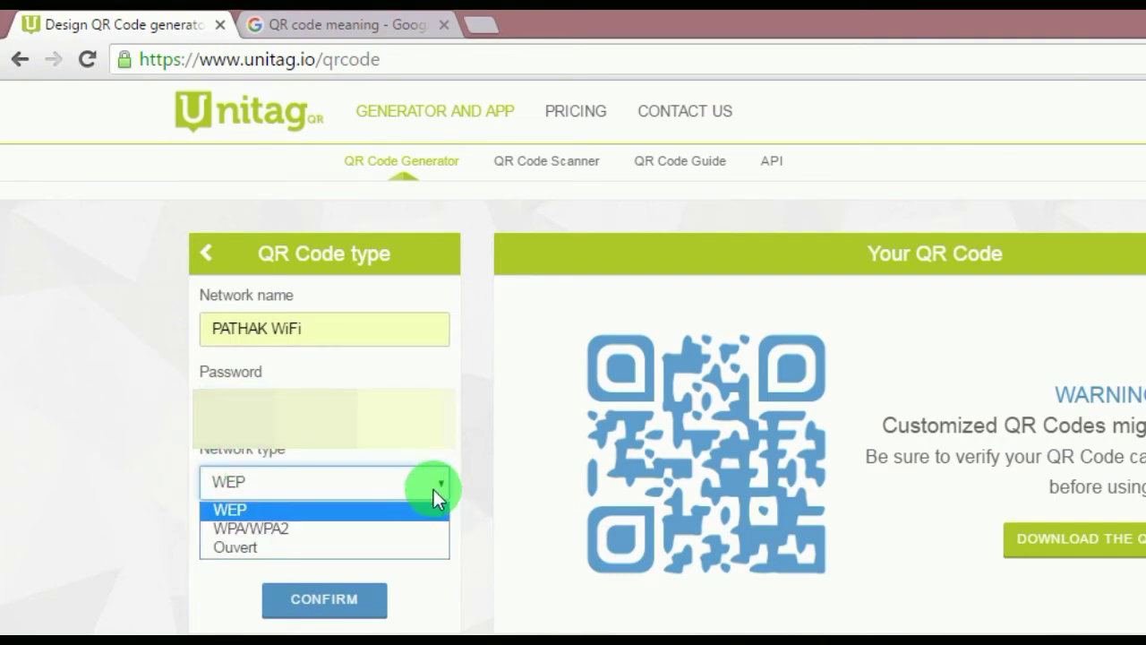
left_click(396, 528)
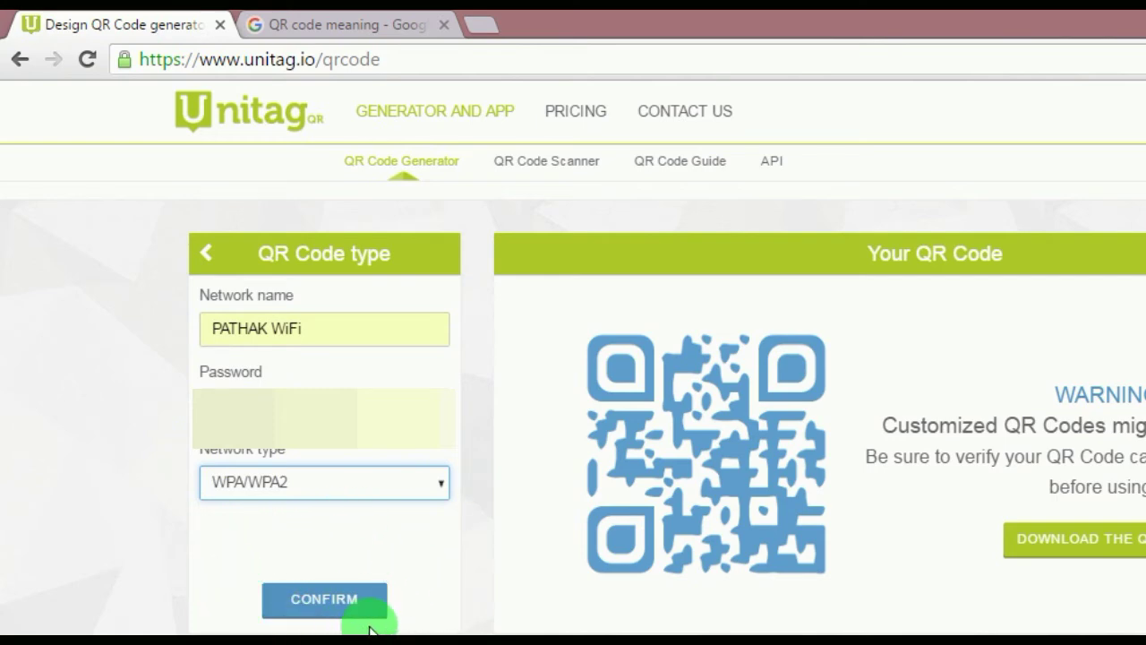
left_click(345, 606)
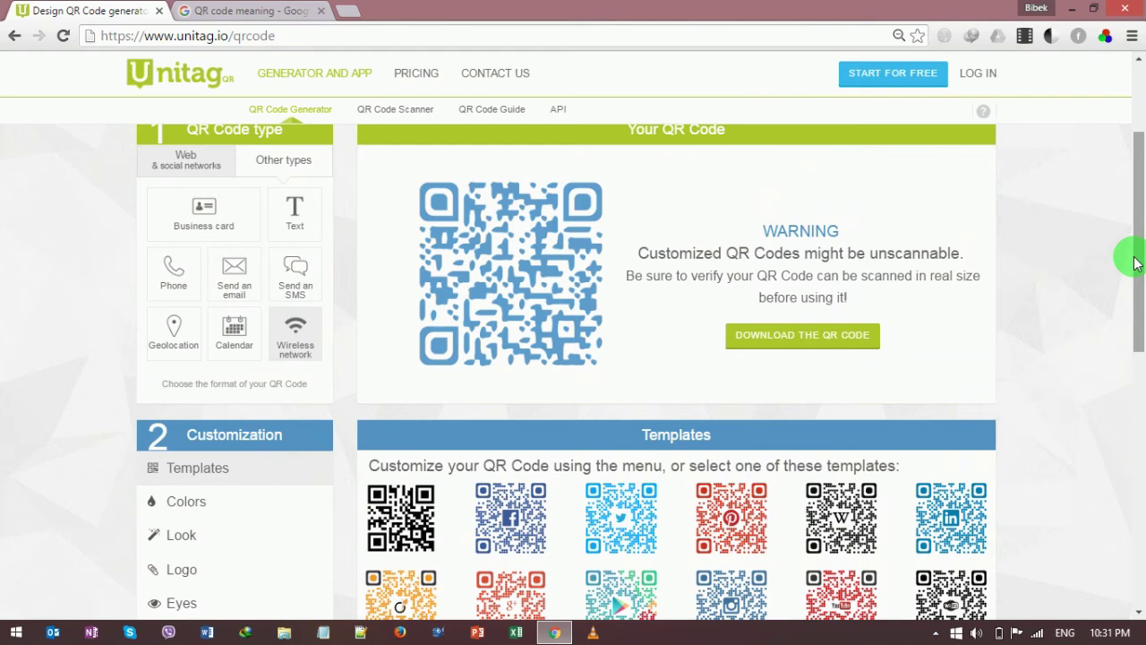
Step: Apply the black template with the WiFi logo to the QR code
scroll(1142, 296, "down", 2)
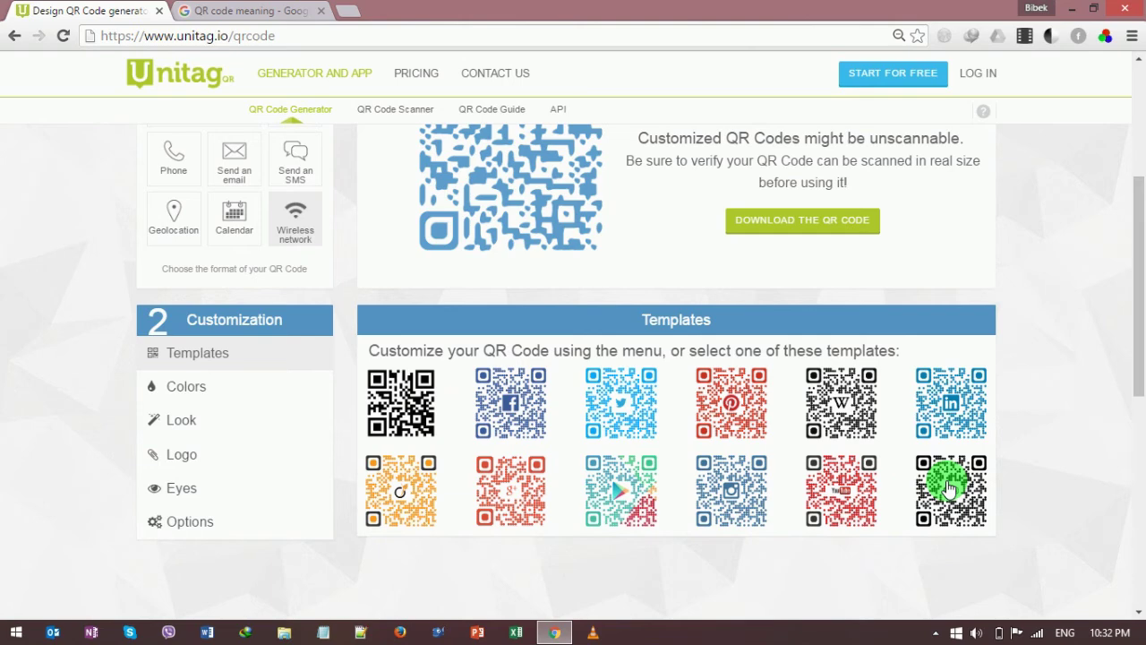
left_click(949, 488)
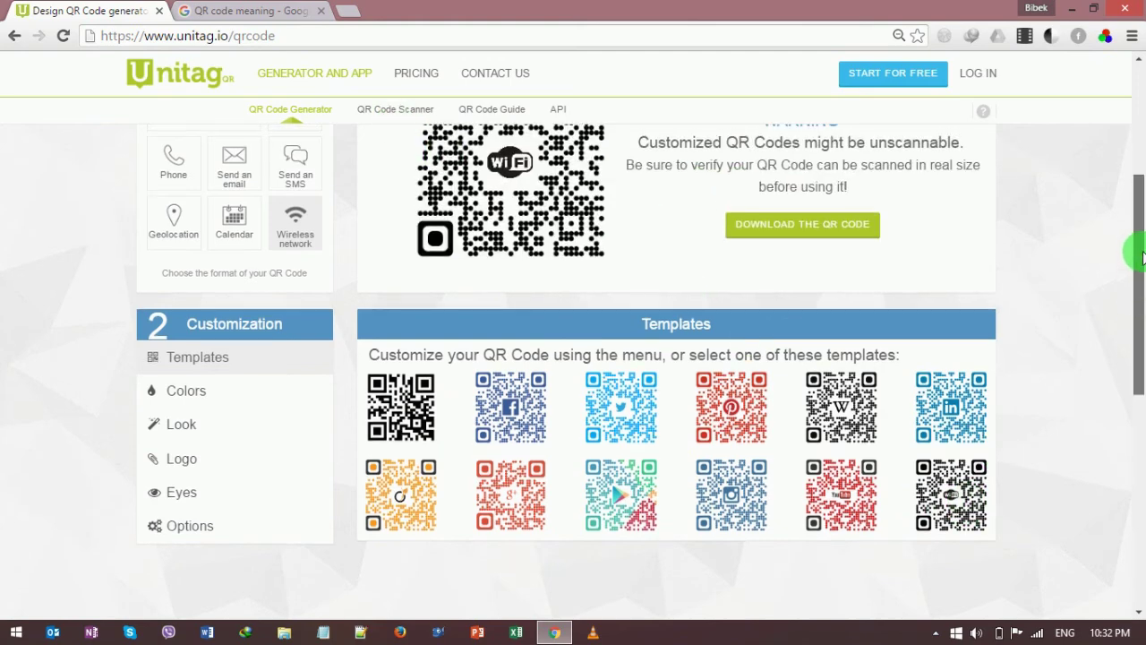
scroll(1139, 251, "up", 2)
scroll(1142, 257, "down", 1)
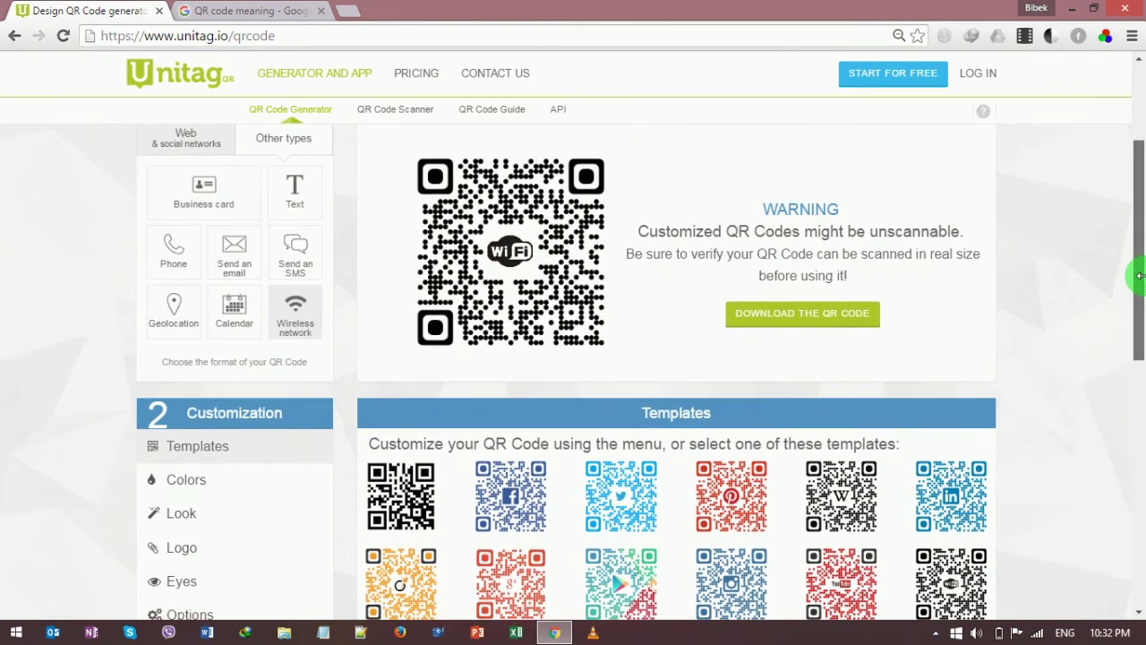
Step: Change the QR code's single color to blue, hex 1b3dc2
scroll(664, 297, "down", 1)
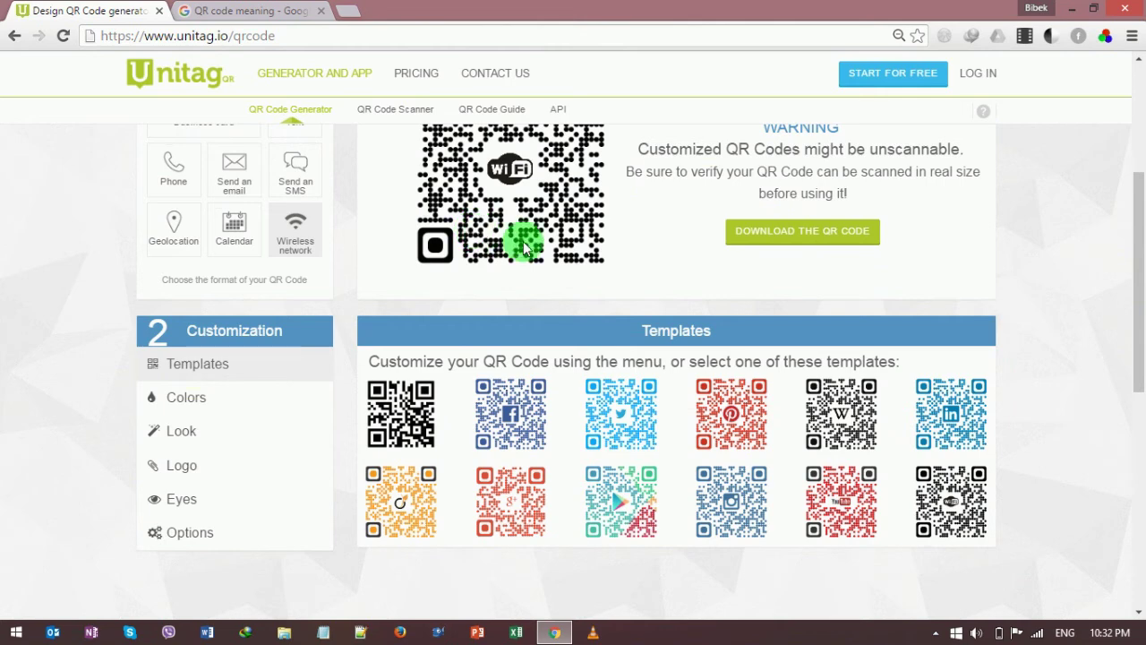
left_click(227, 414)
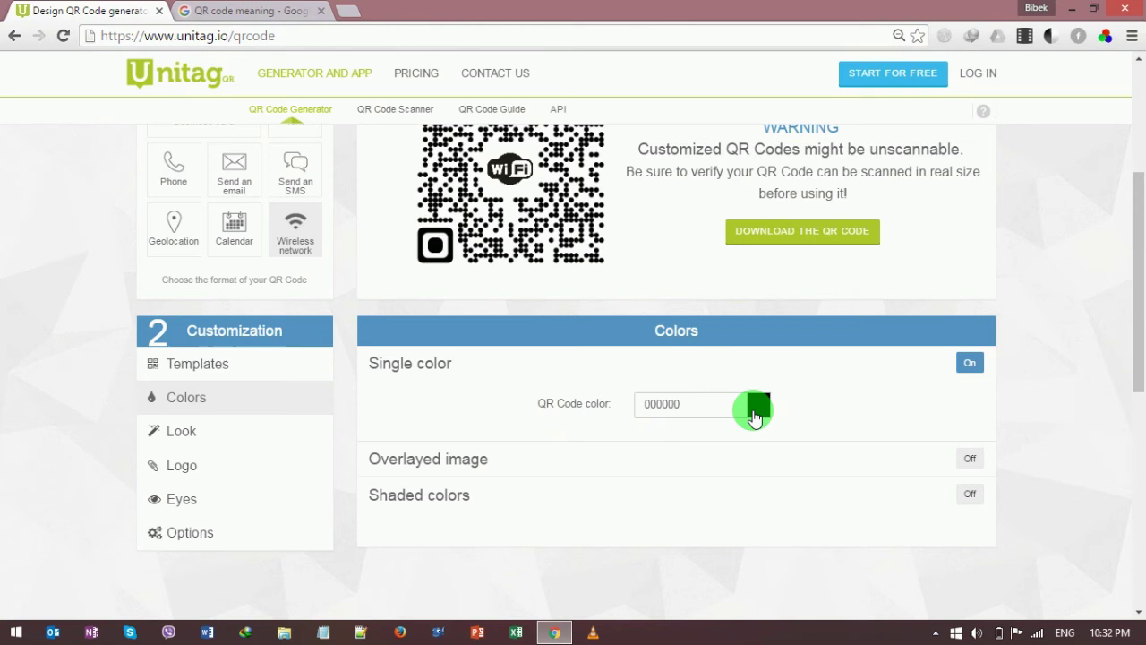
left_click(756, 410)
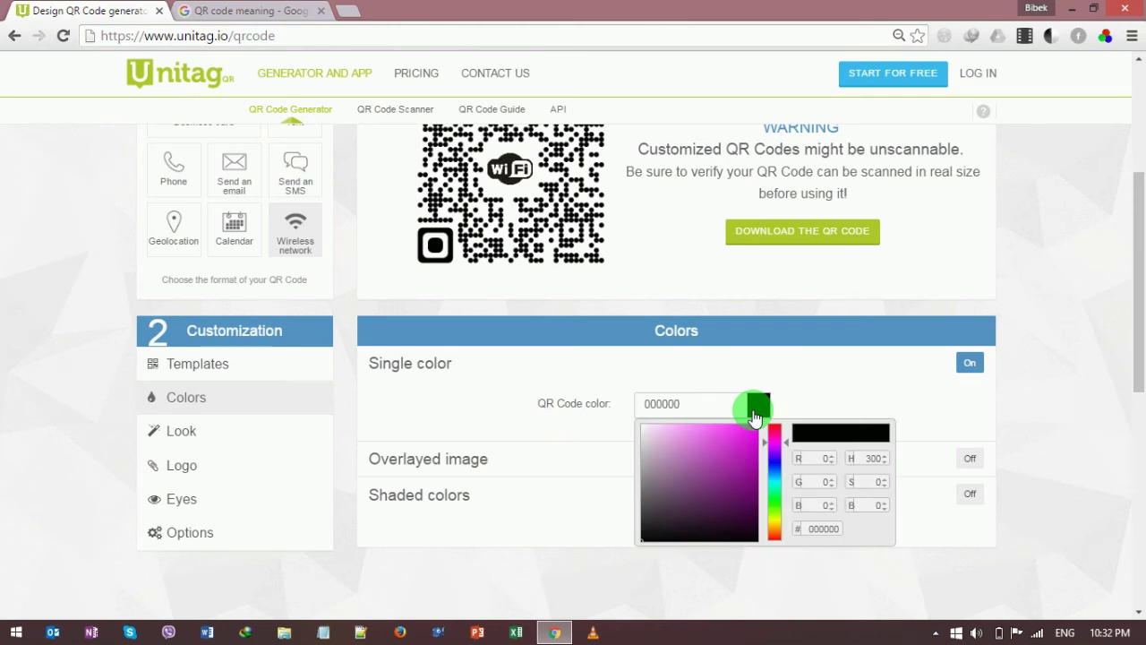
left_click(770, 465)
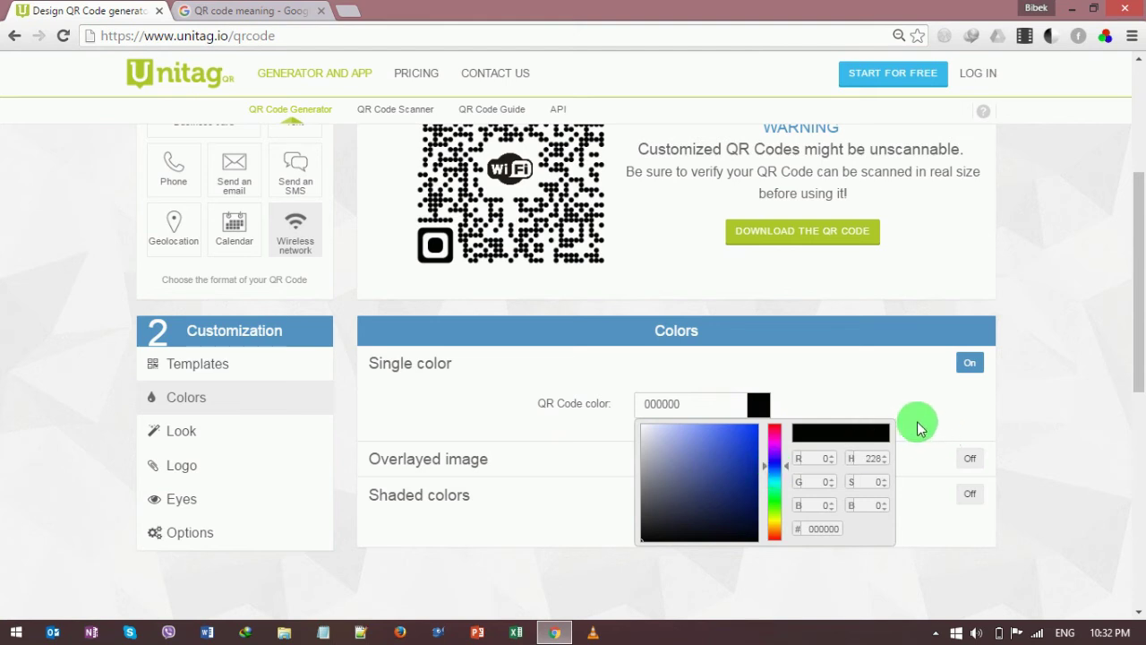
left_click(795, 387)
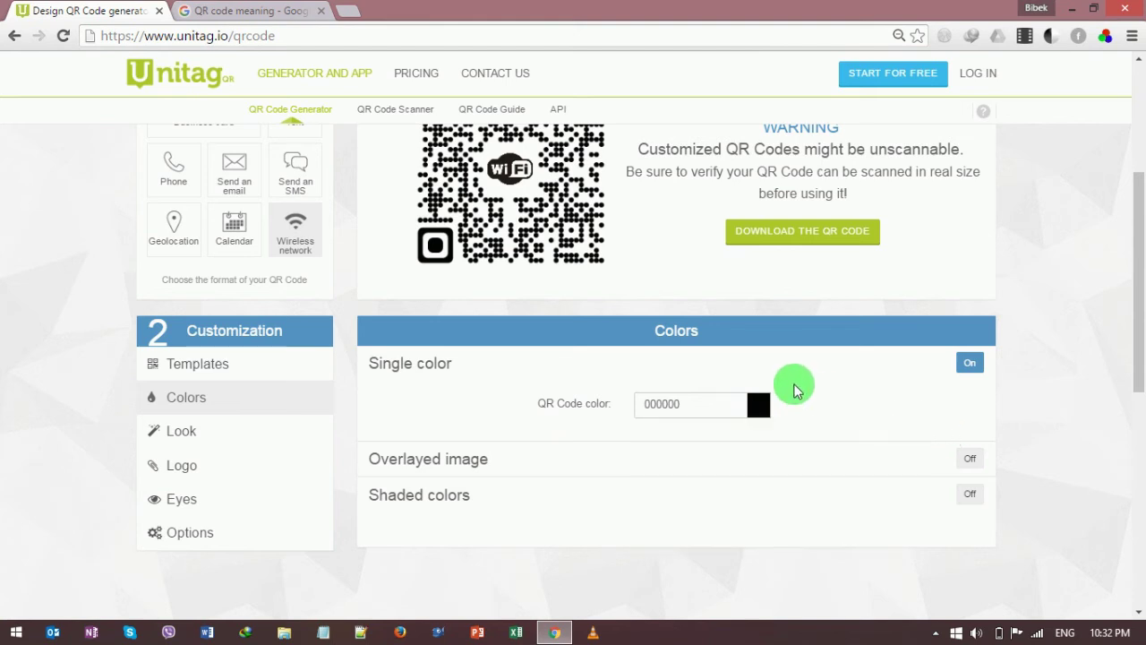
left_click(759, 419)
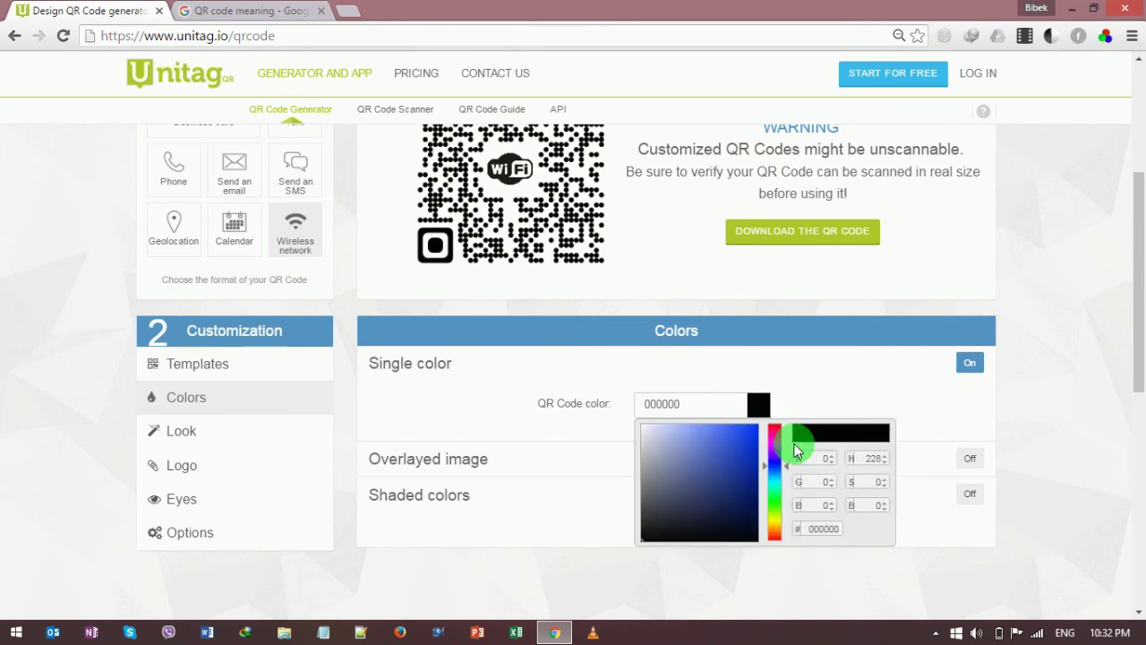
left_click(742, 452)
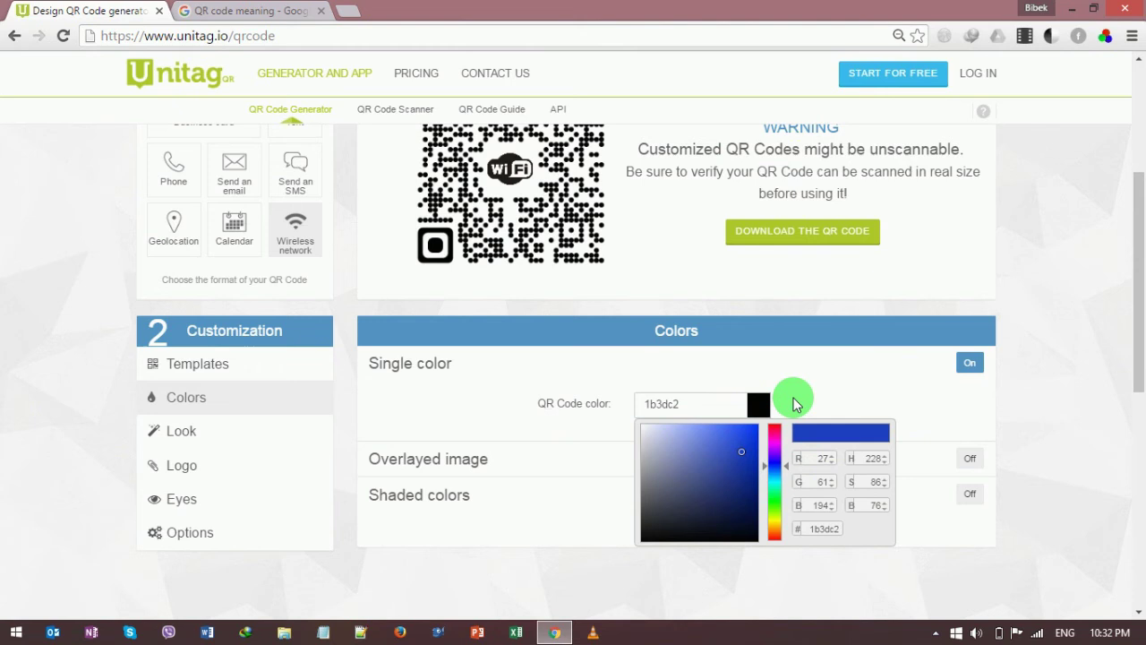
left_click(793, 398)
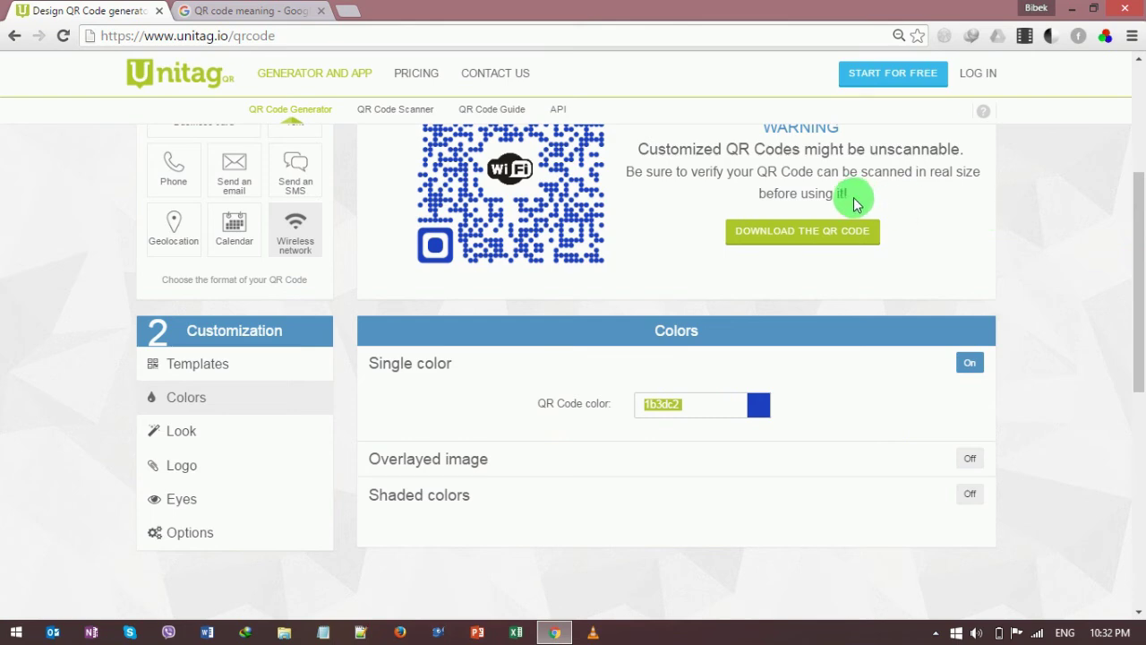
left_click(180, 431)
left_click(227, 327)
left_click(186, 256)
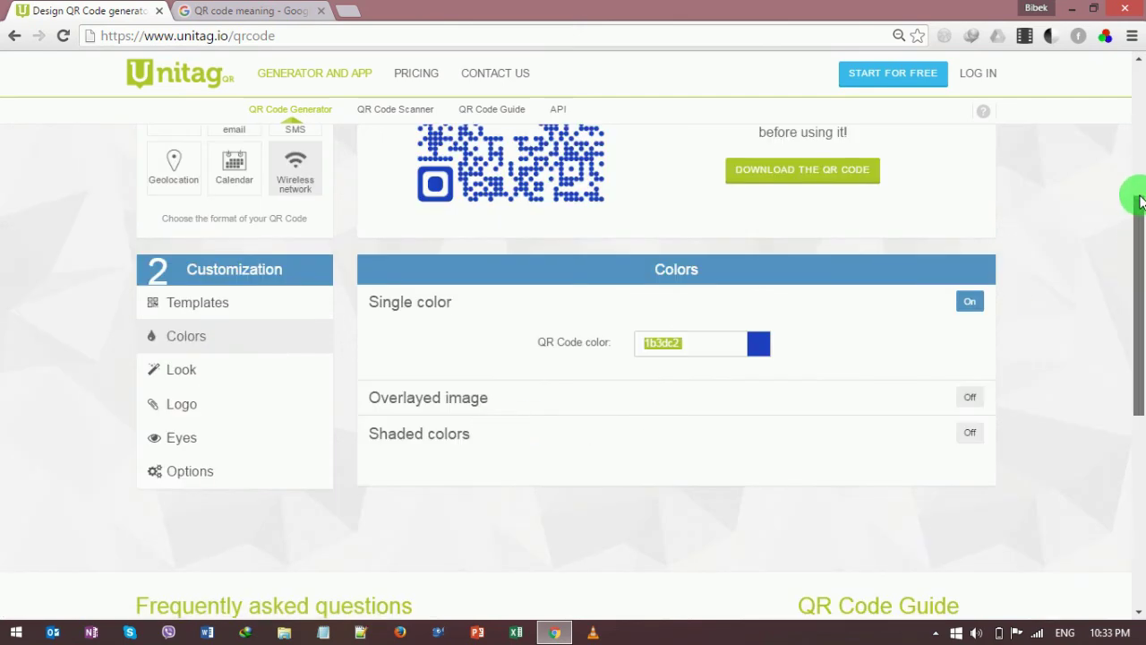
left_click_drag(1138, 202, 1139, 154)
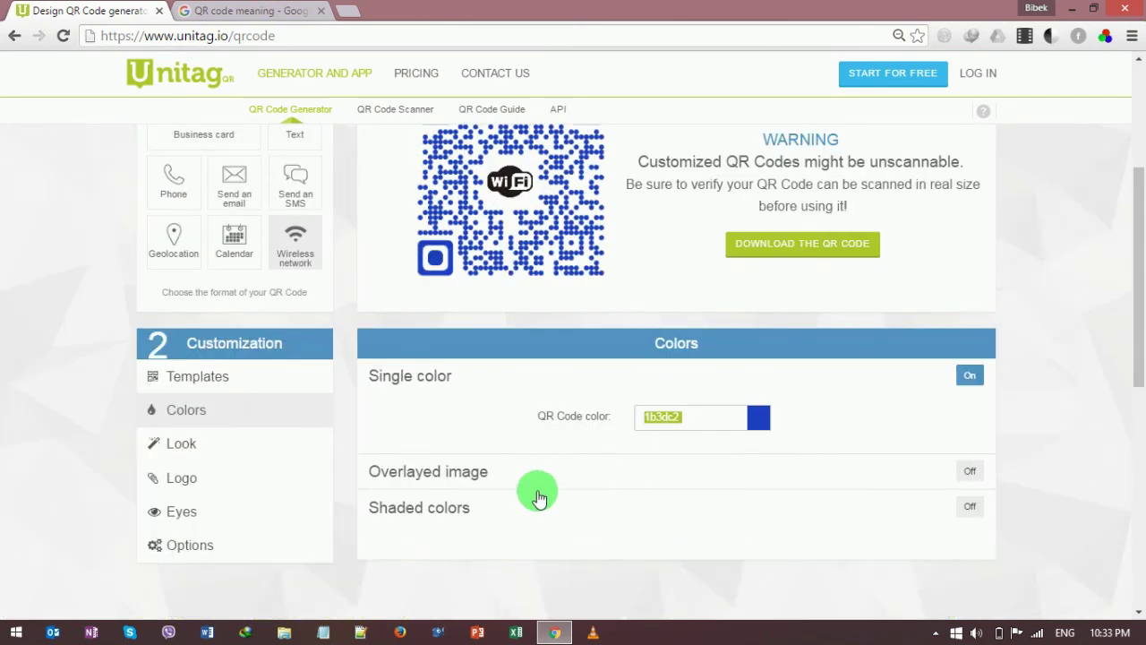
Step: Switch the QR code to shaded colors and set the second shading color to dark gray, hex 373438
left_click(969, 509)
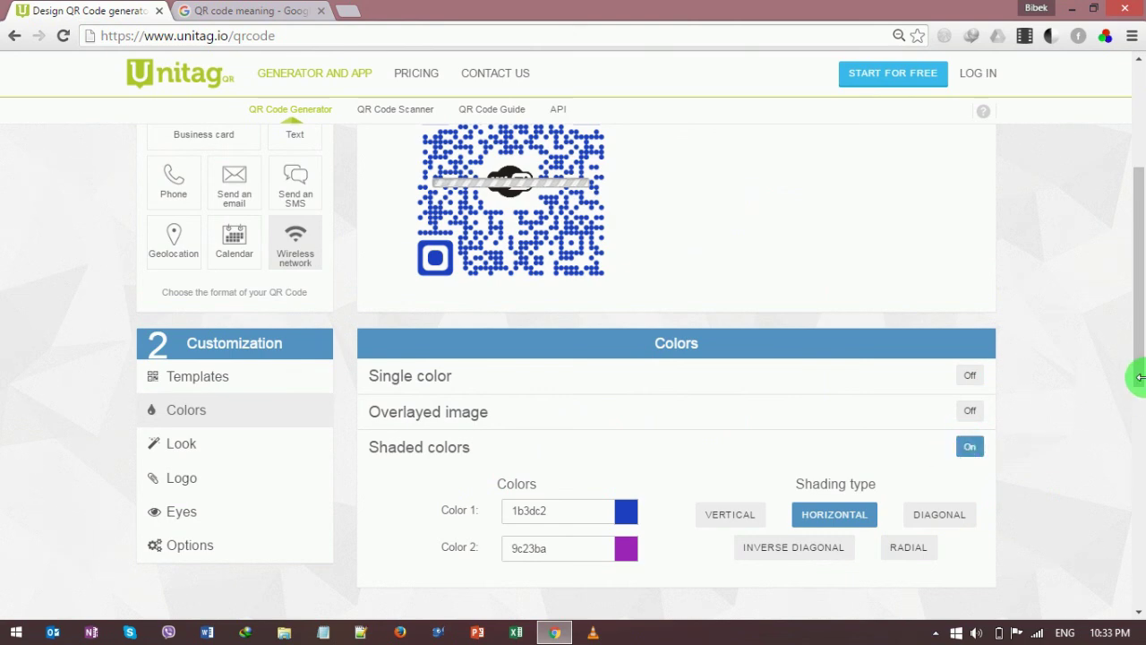
left_click_drag(1135, 363, 1142, 368)
scroll(1142, 367, "down", 1)
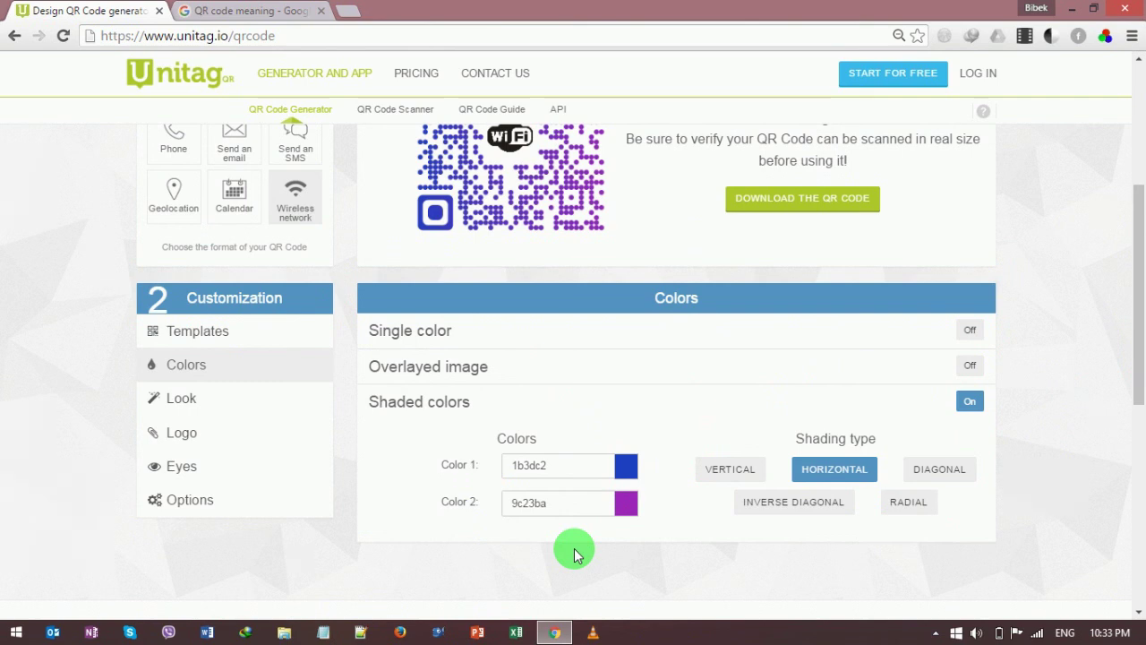
left_click(630, 510)
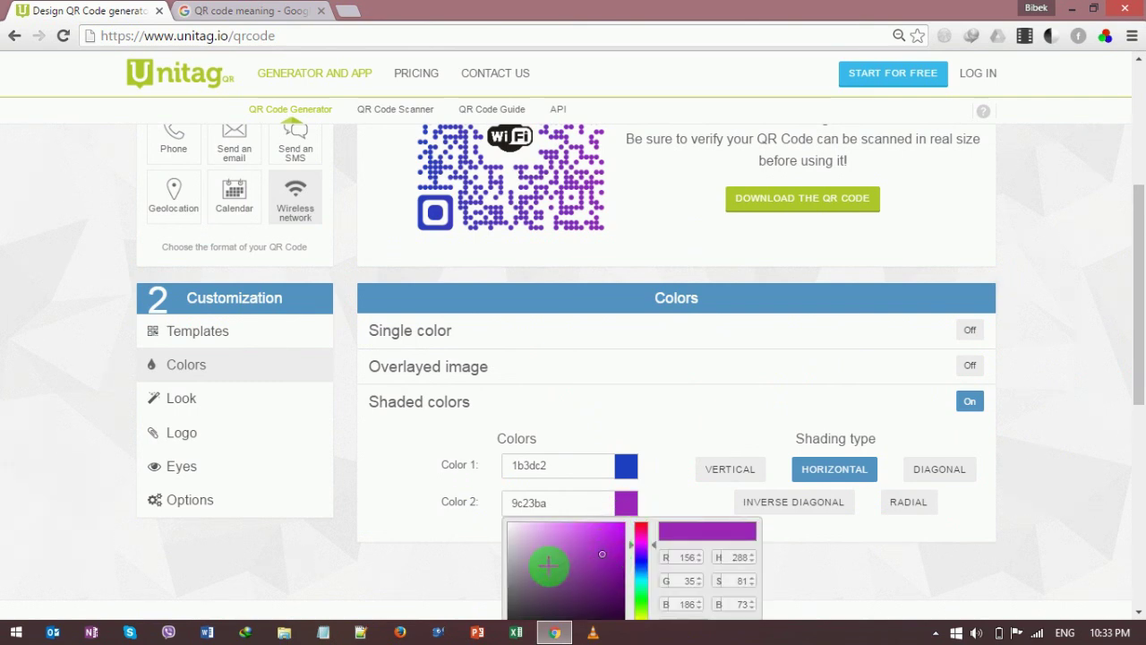
left_click(517, 614)
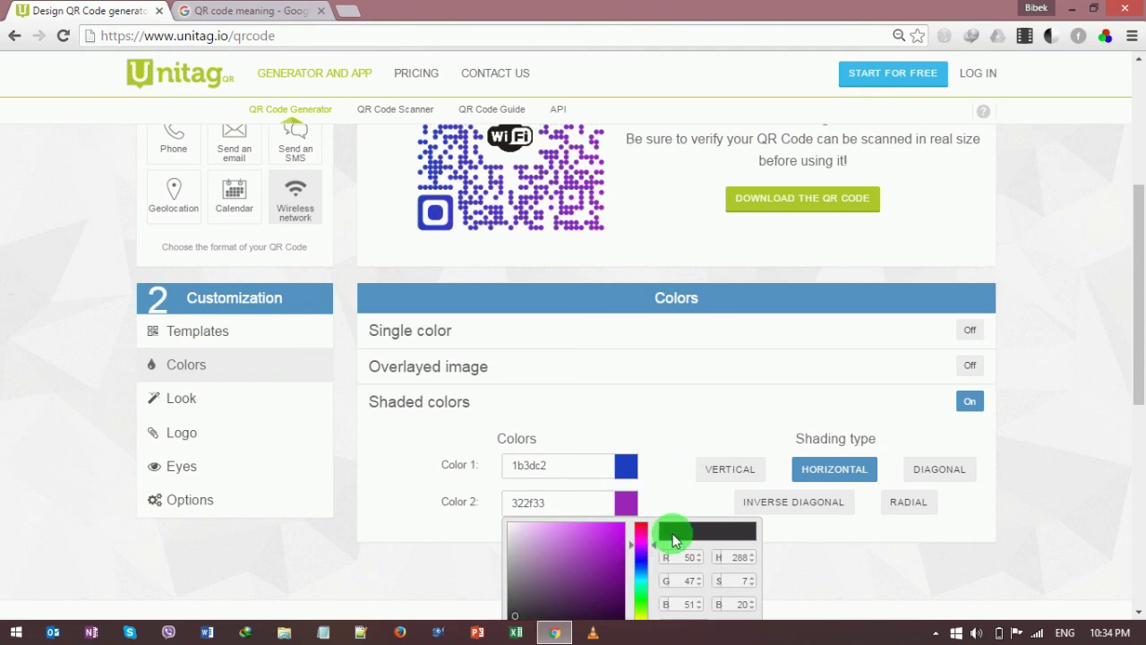
left_click(515, 613)
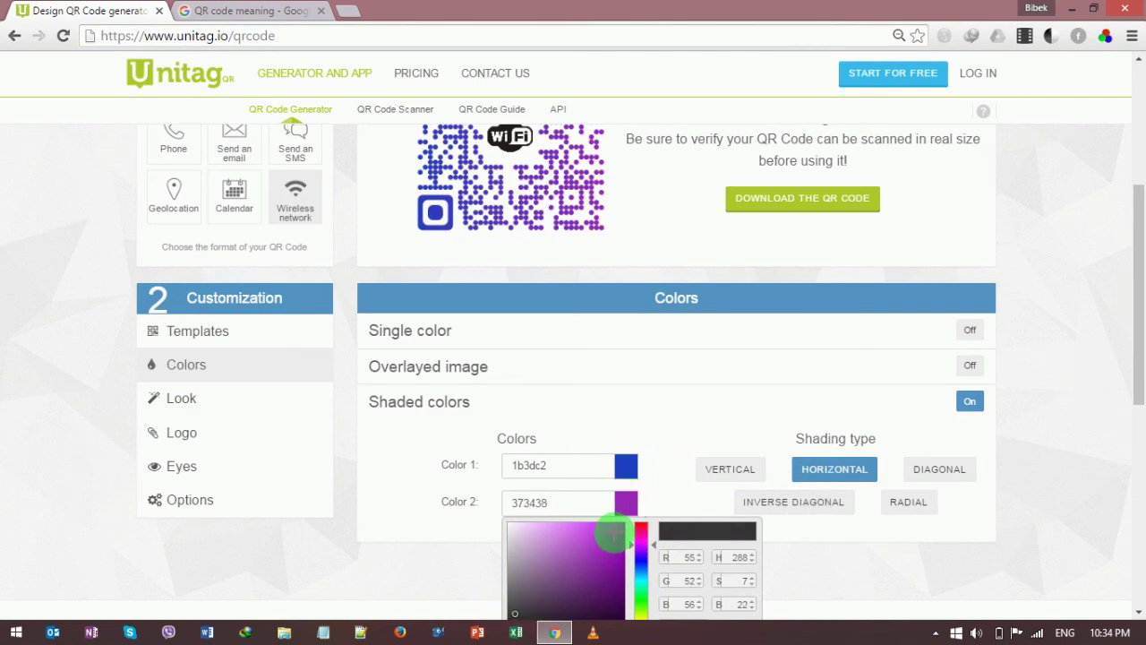
left_click_drag(1137, 345, 1140, 320)
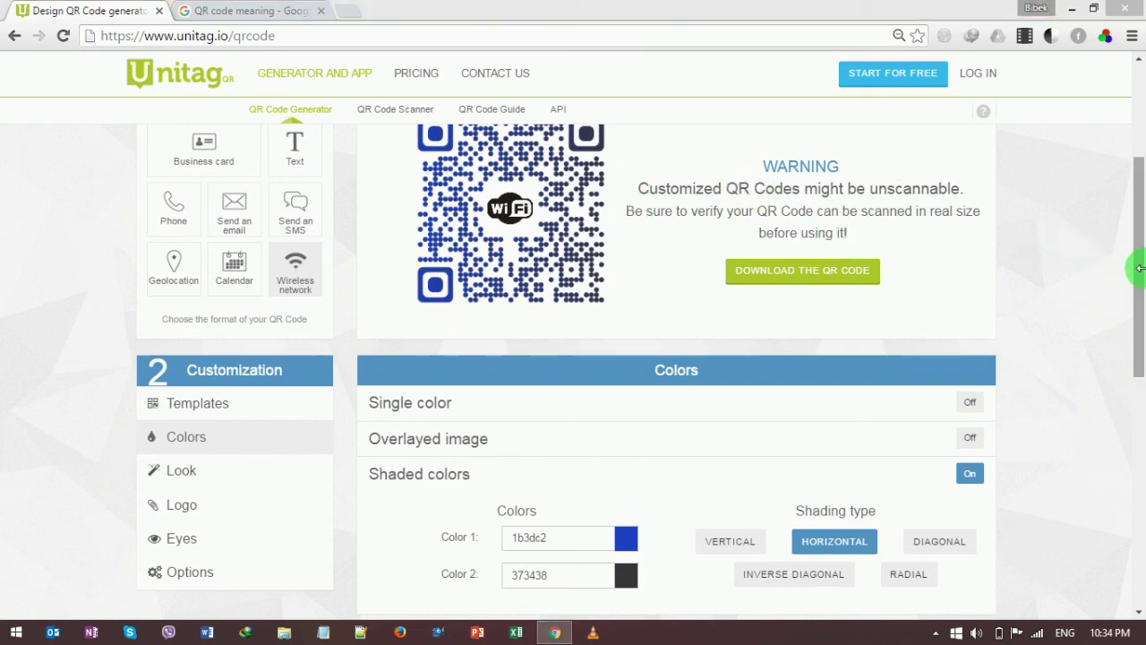
scroll(671, 299, "up", 2)
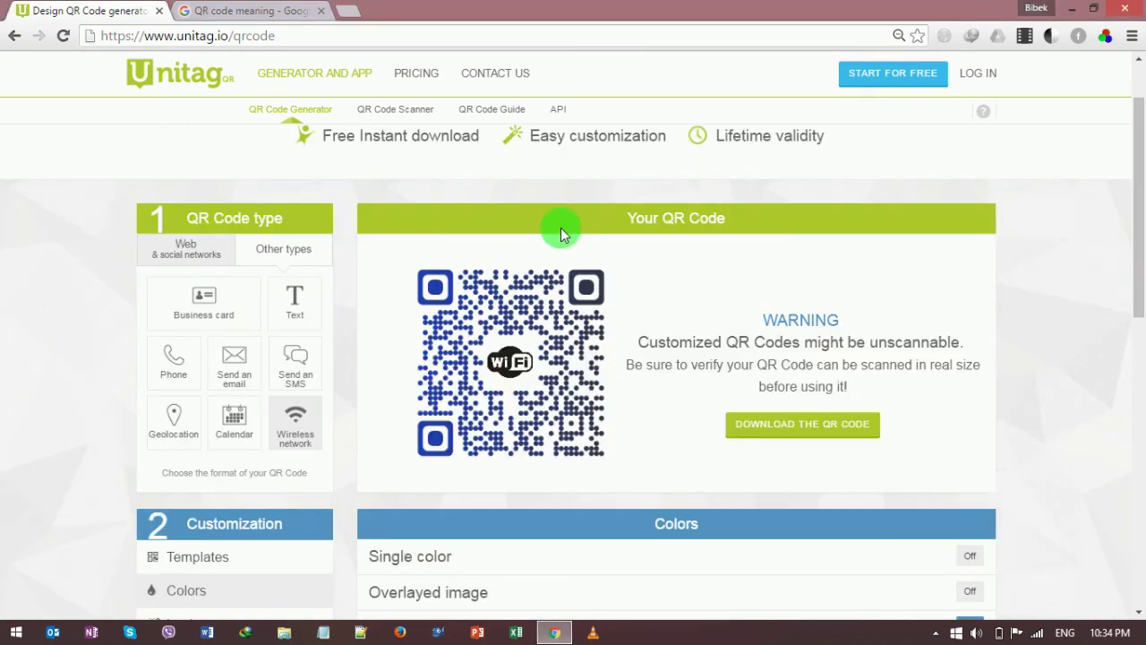